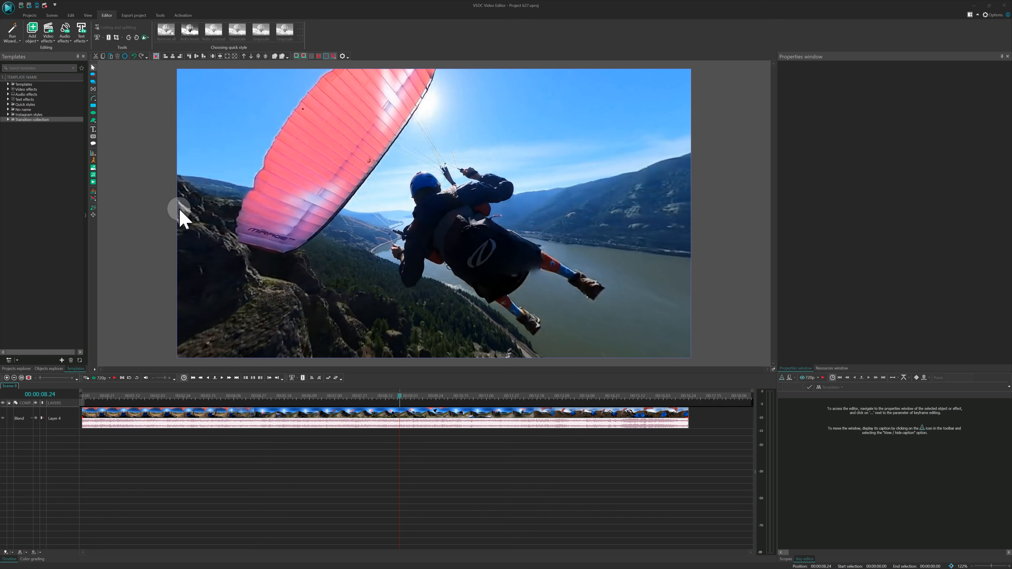
Step: Set up the project export for the PC device with MP4 as the output video format
{"action": "left_click", "coordinate": [135, 16]}
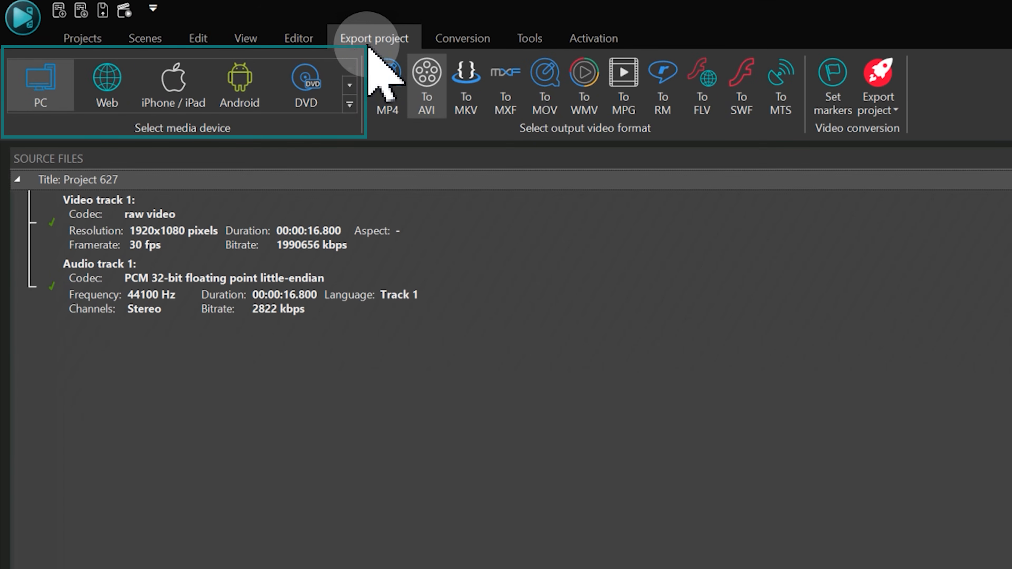
{"action": "left_click", "coordinate": [349, 104]}
{"action": "left_click", "coordinate": [54, 104]}
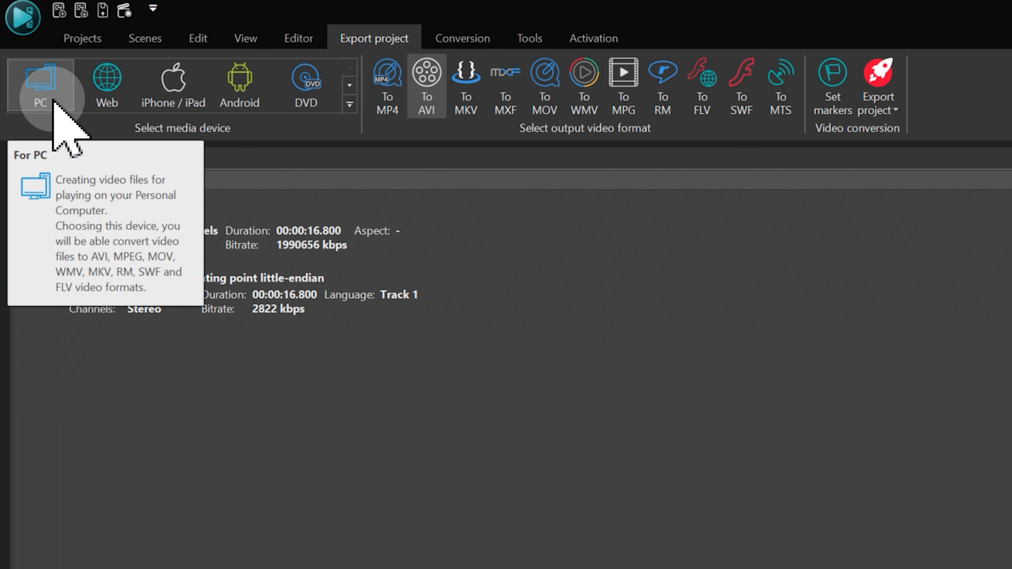
{"action": "left_click", "coordinate": [388, 104]}
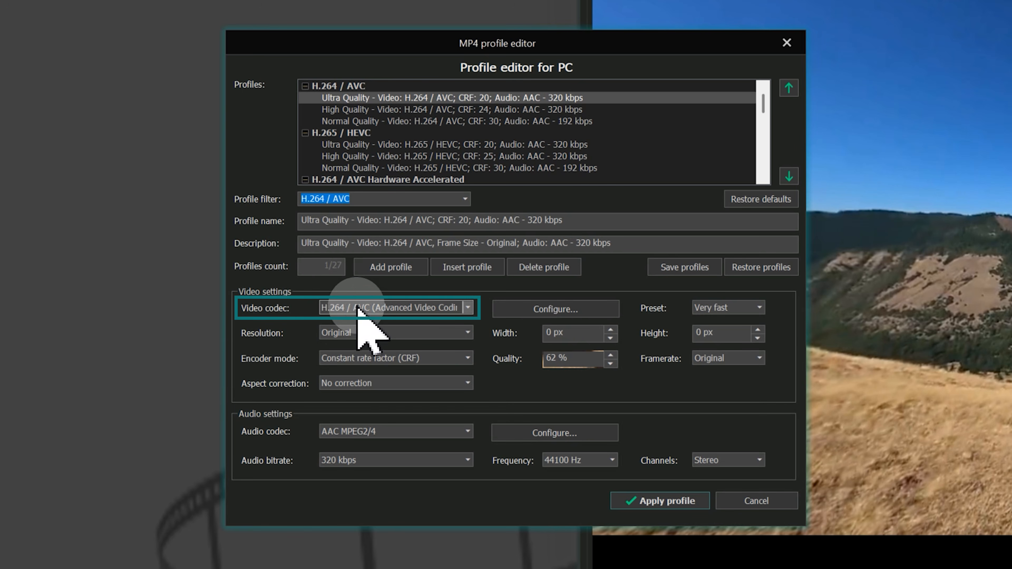
Step: Select the H.264 / AVC video codec and Original resolution for the MP4 profile, checking the project's scene size and frame rate settings
{"action": "left_click", "coordinate": [468, 308]}
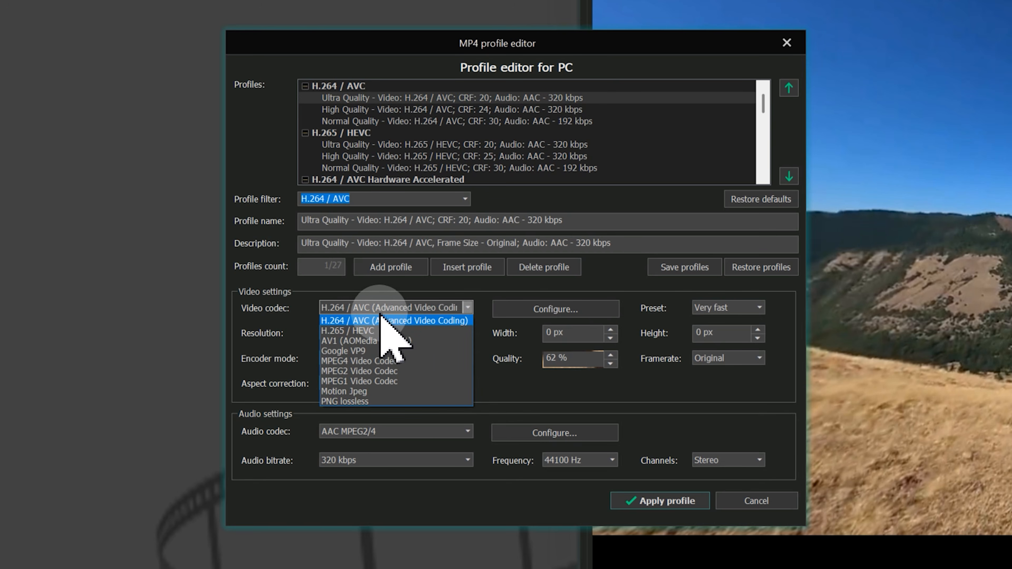
{"action": "left_click", "coordinate": [366, 322]}
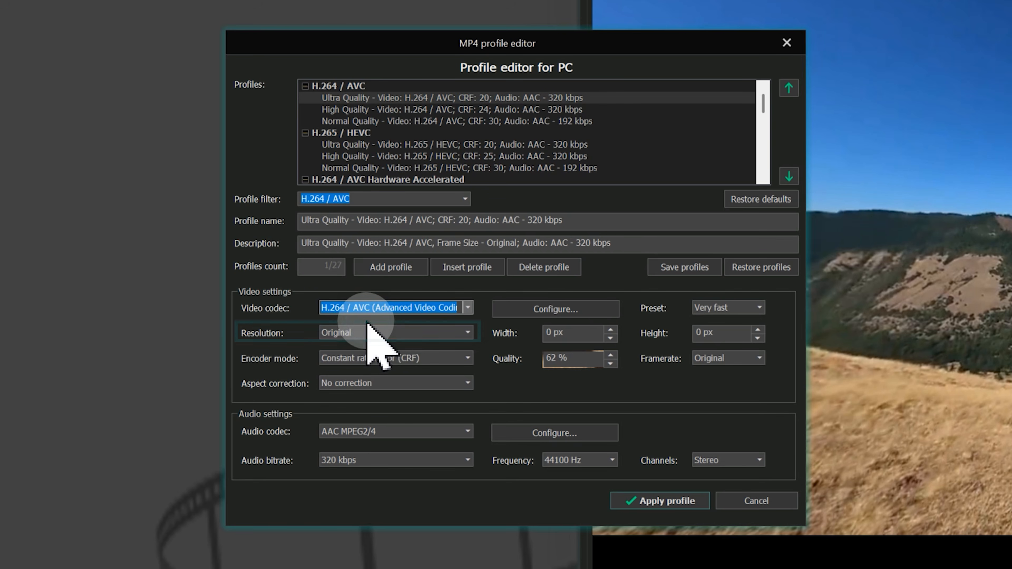
{"action": "left_click", "coordinate": [469, 333]}
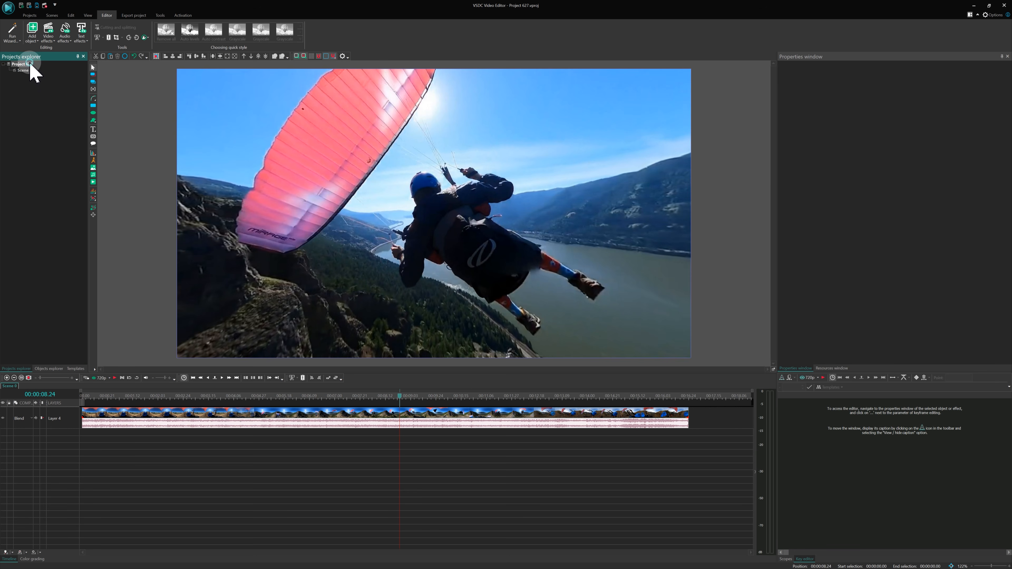
{"action": "left_click", "coordinate": [29, 64]}
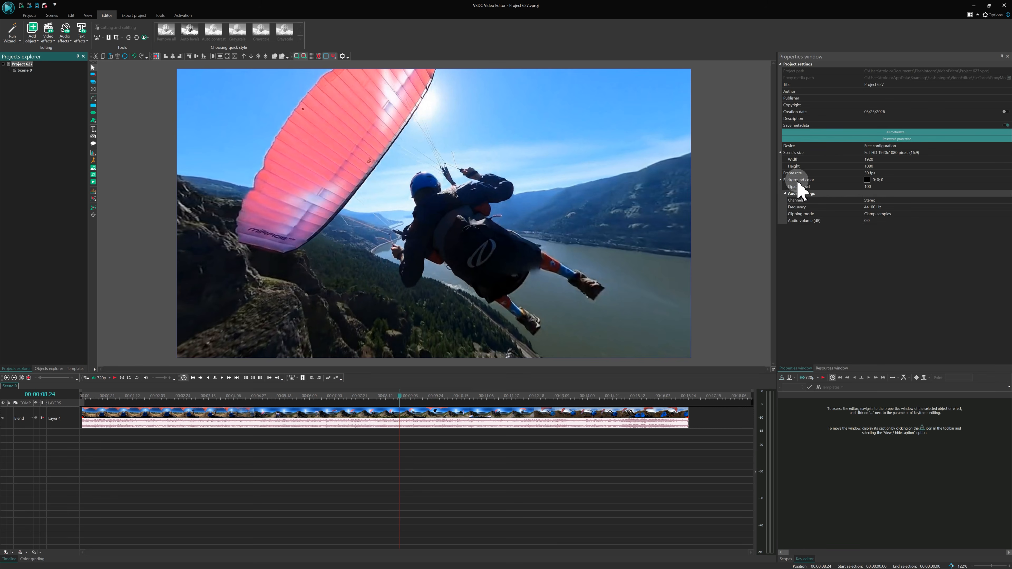
{"action": "left_click", "coordinate": [876, 177]}
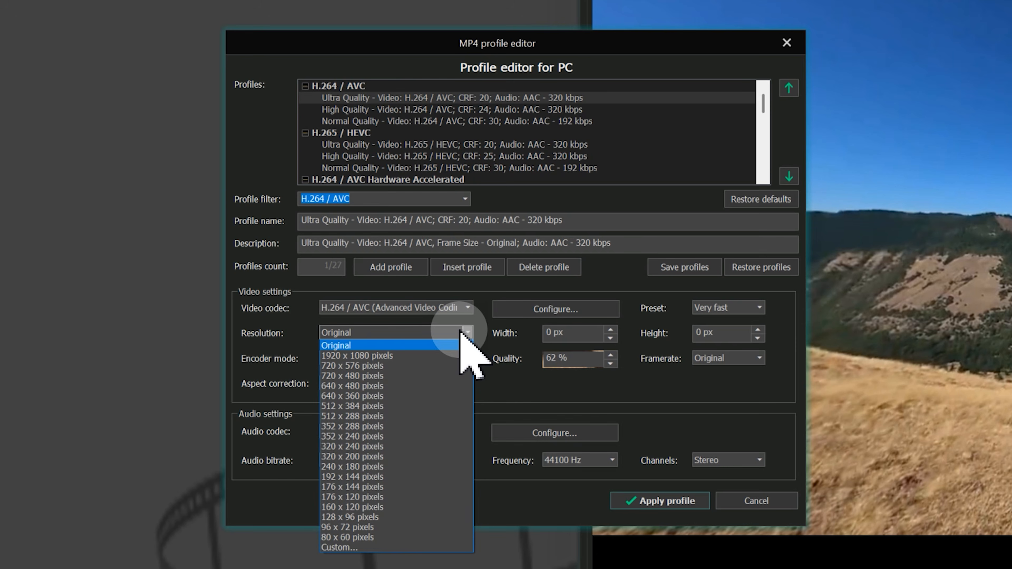
{"action": "left_click", "coordinate": [339, 548]}
{"action": "left_click", "coordinate": [572, 332]}
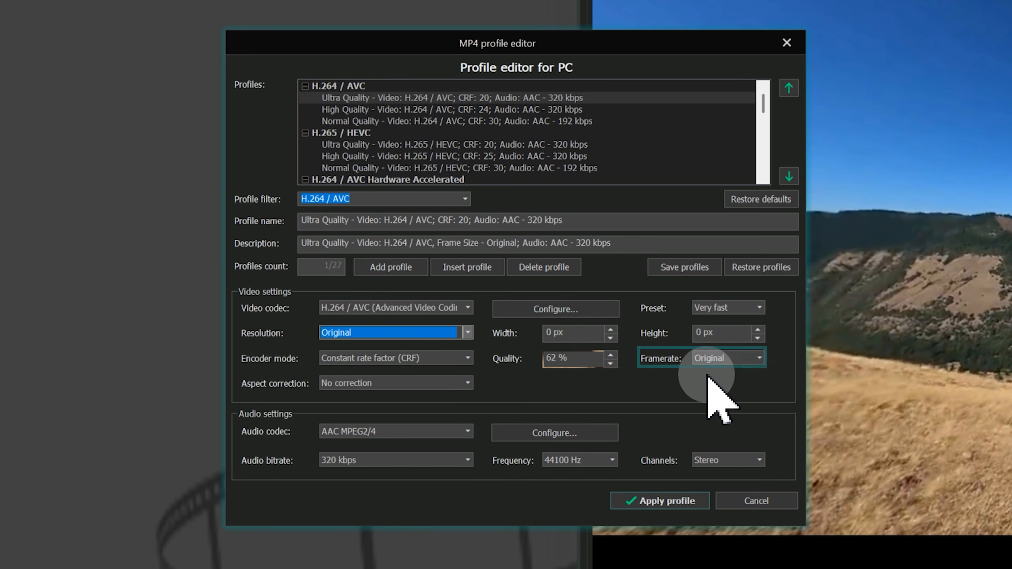
Step: View the available frame rates and set the profile's aspect correction to Reaspect image
{"action": "left_click", "coordinate": [757, 358]}
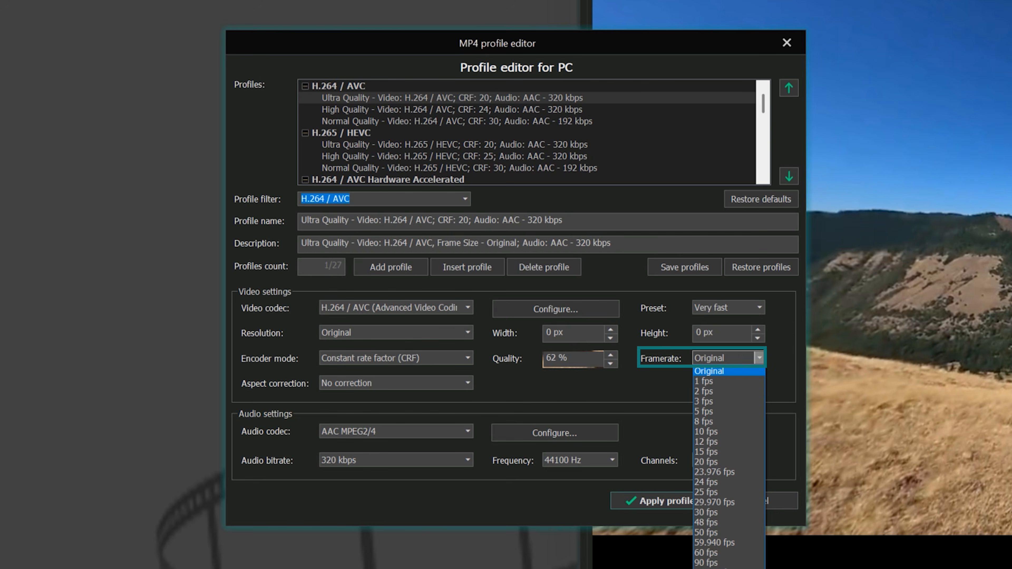
{"action": "left_click", "coordinate": [390, 383]}
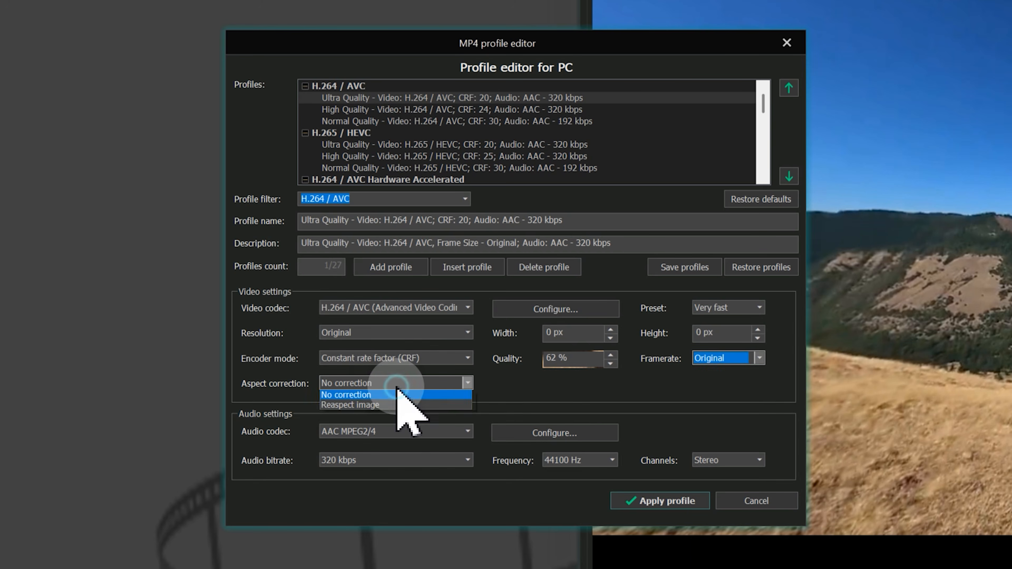
{"action": "left_click", "coordinate": [373, 406]}
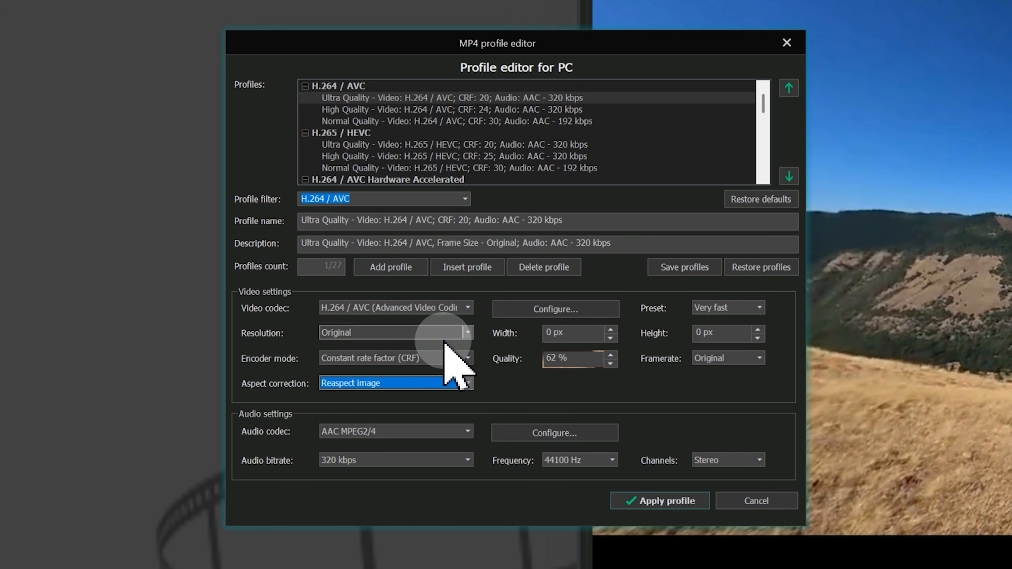
Step: Set a custom output resolution of 288 x 288 px and apply the profile
{"action": "left_click", "coordinate": [468, 333]}
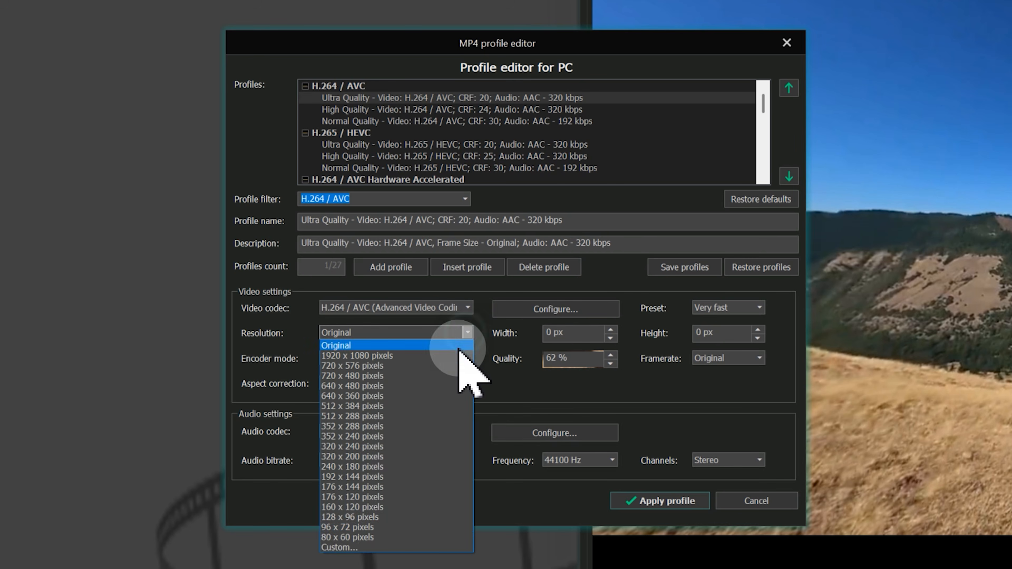
{"action": "left_click", "coordinate": [358, 546]}
{"action": "double_click", "coordinate": [558, 335]}
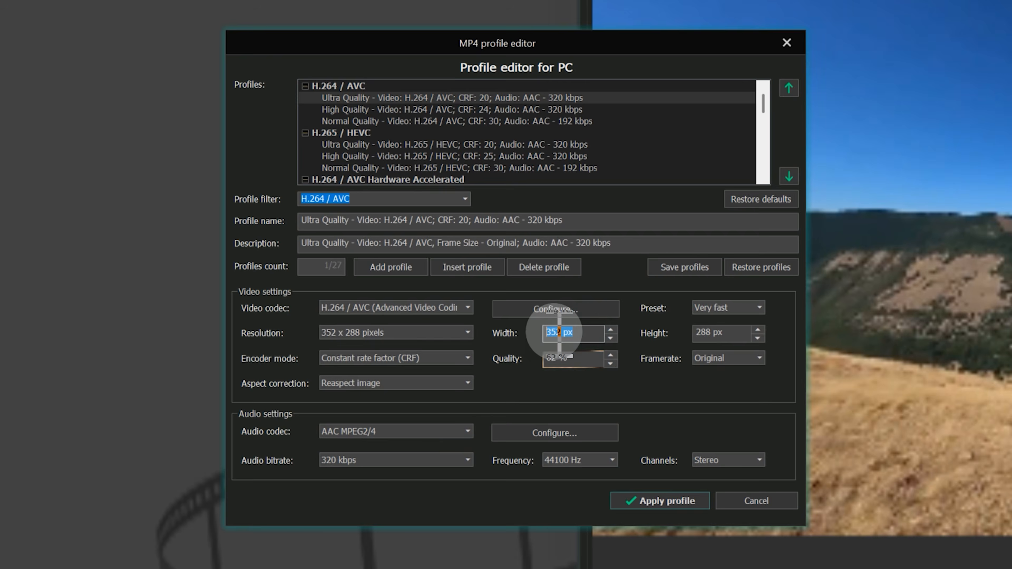
{"action": "type", "text": "288"}
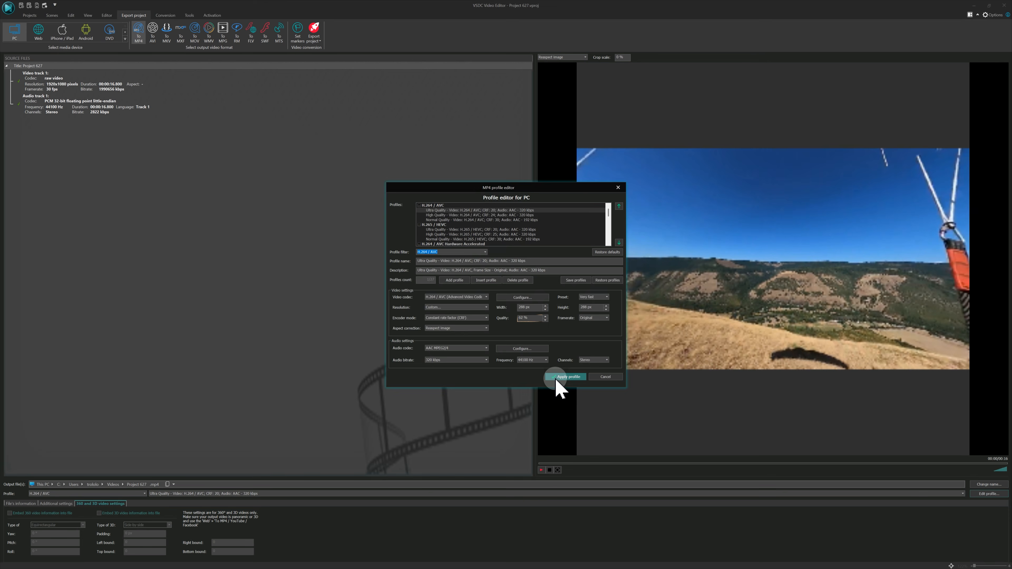
{"action": "left_click", "coordinate": [642, 499]}
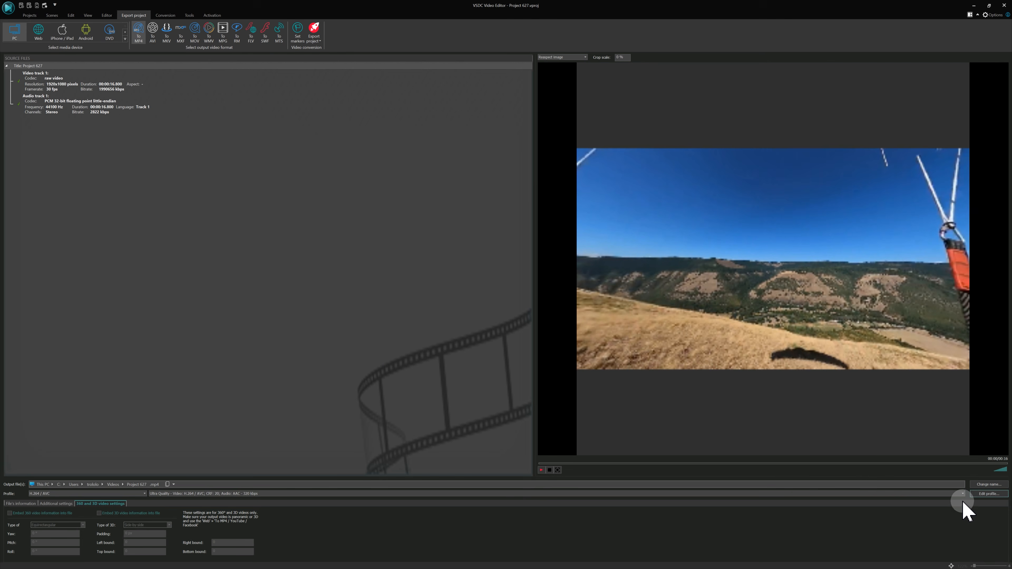
Step: Change the MP4 profile's aspect correction to No correction and apply it to the preview
{"action": "left_click", "coordinate": [987, 494]}
{"action": "left_click", "coordinate": [475, 336]}
{"action": "left_click", "coordinate": [451, 338]}
{"action": "left_click", "coordinate": [558, 380]}
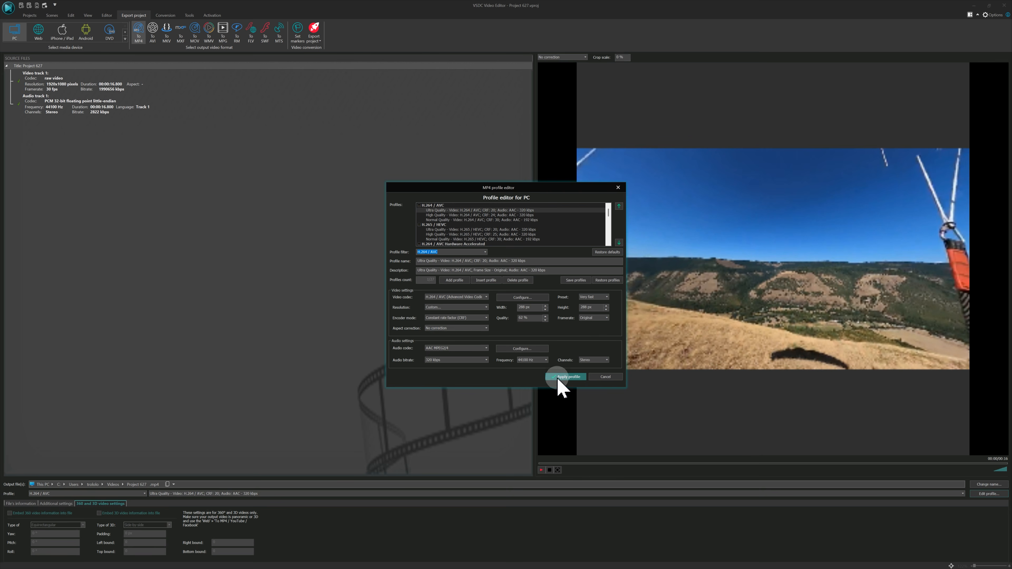
Step: Set the MP4 profile's aspect correction back to Reaspect image and apply the profile
{"action": "left_click", "coordinate": [987, 494]}
{"action": "left_click", "coordinate": [470, 328]}
{"action": "left_click", "coordinate": [445, 338]}
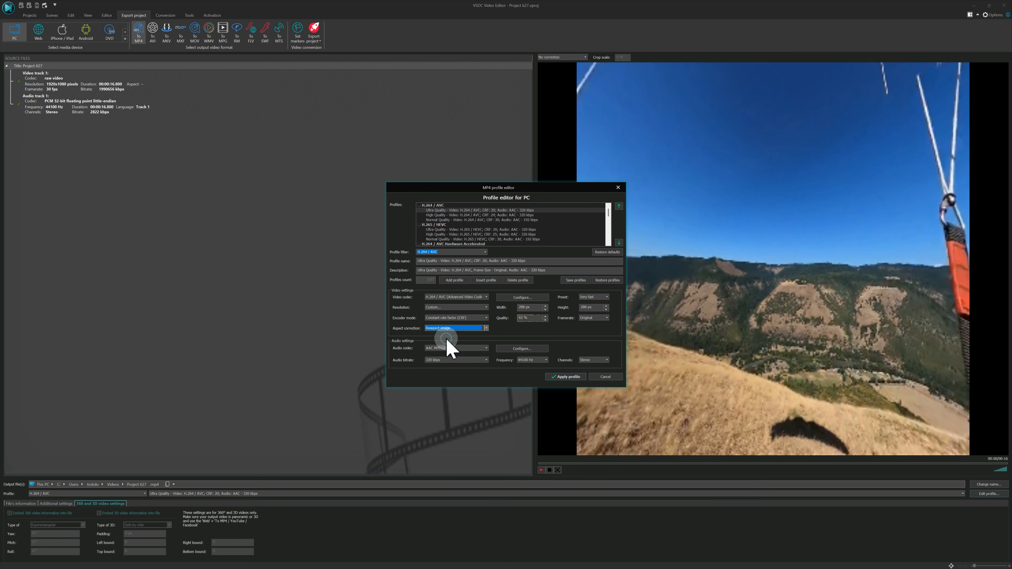
{"action": "left_click", "coordinate": [560, 377]}
Step: Reopen the MP4 profile for editing and view its aspect correction and encoder mode options
{"action": "left_click", "coordinate": [985, 495]}
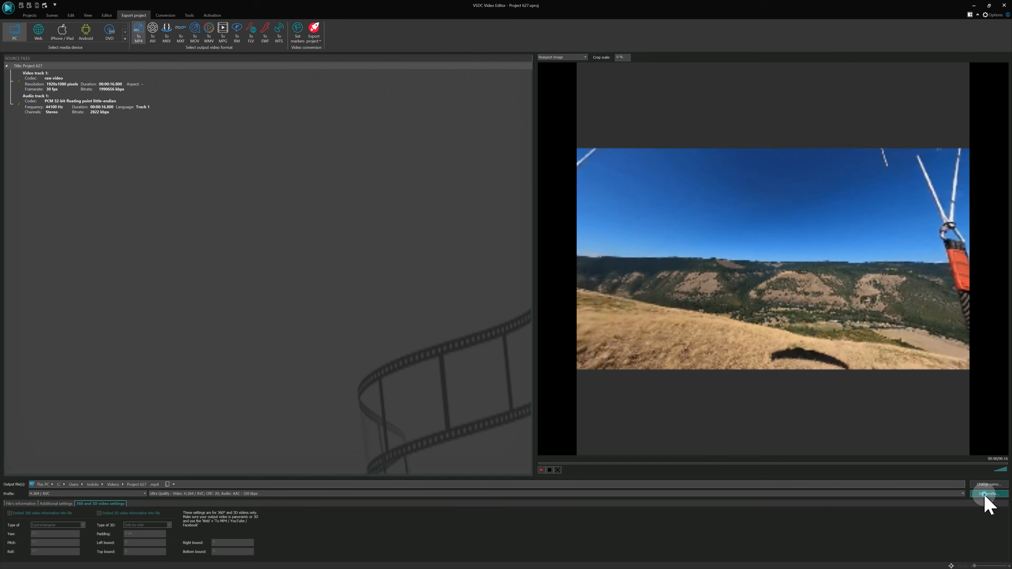
{"action": "left_click", "coordinate": [461, 329]}
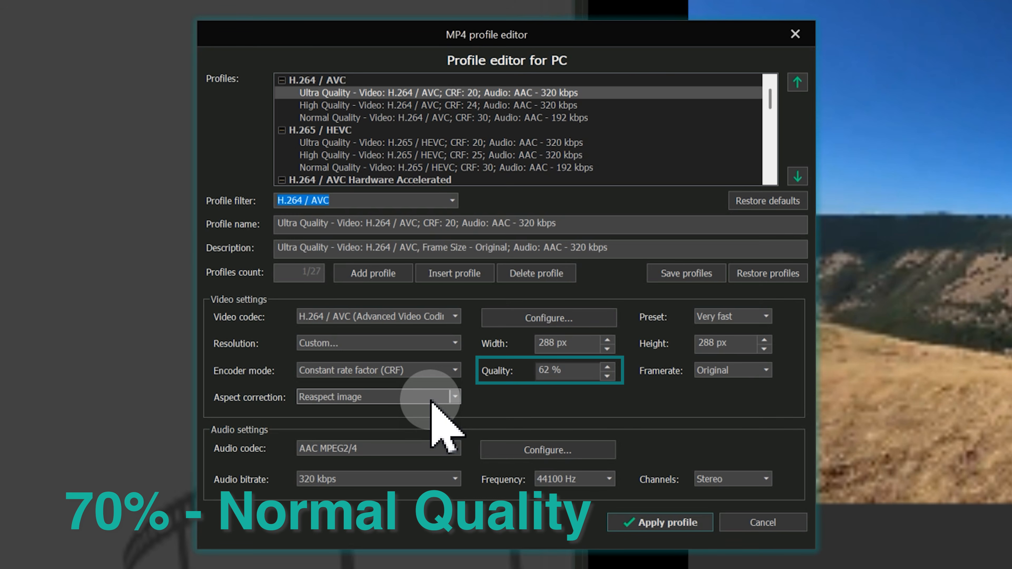
{"action": "left_click", "coordinate": [454, 370]}
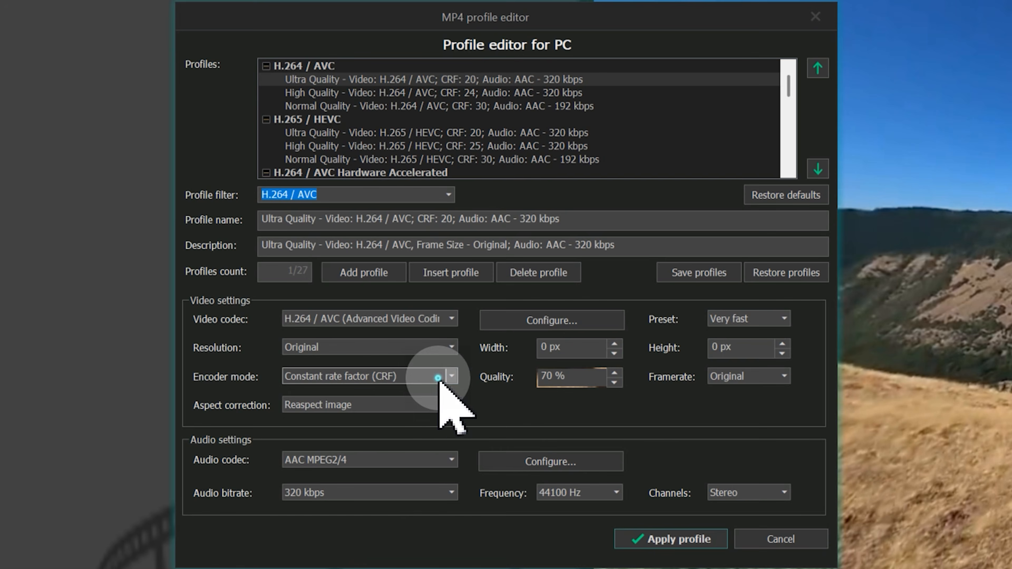
Step: Try the Average bitrate (ABR) encoder mode at 3000 kbps and the Constant quantizer (QP) mode
{"action": "left_click", "coordinate": [486, 318]}
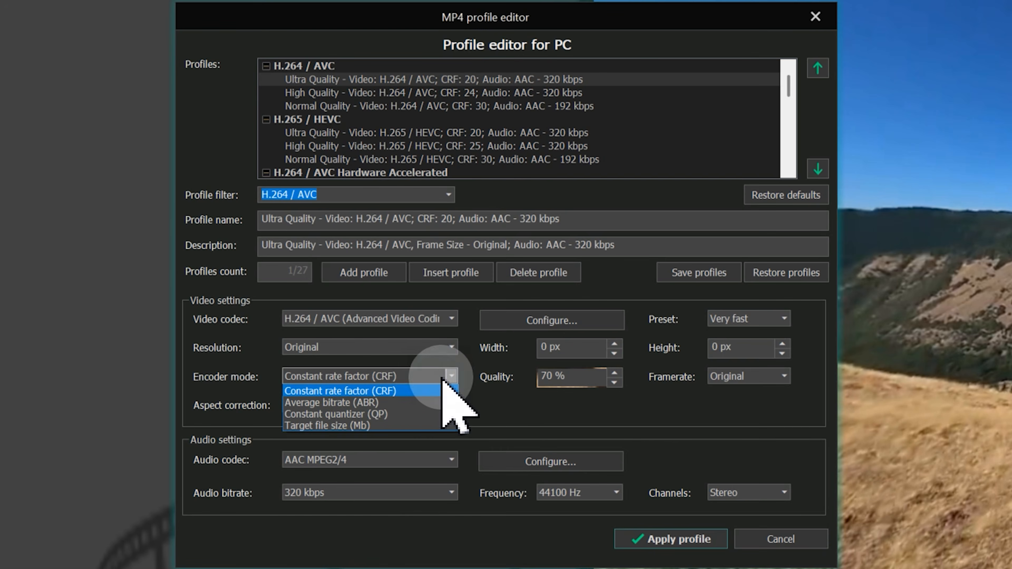
{"action": "left_click", "coordinate": [405, 404]}
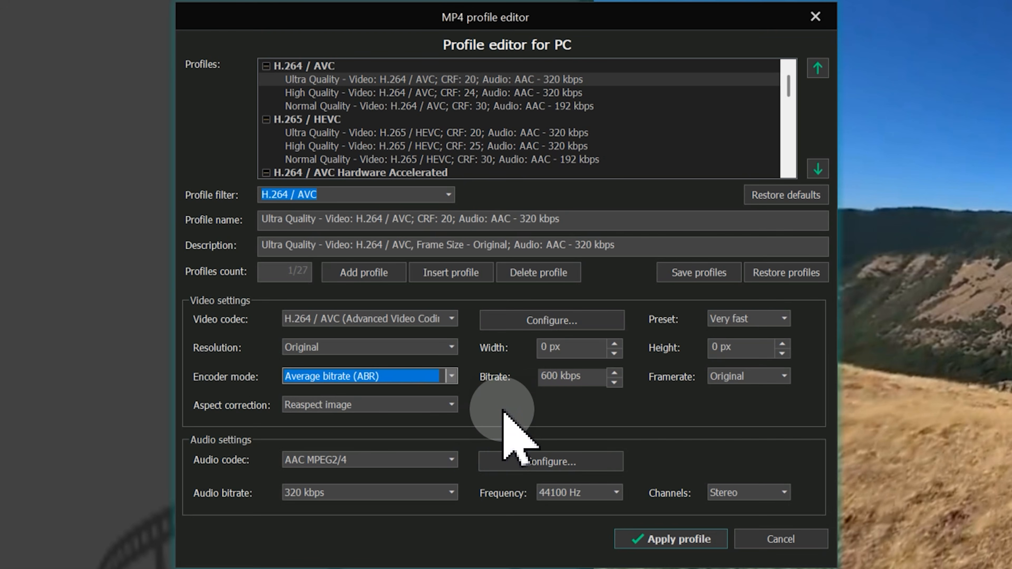
{"action": "left_click", "coordinate": [585, 378]}
{"action": "type", "text": "30"}
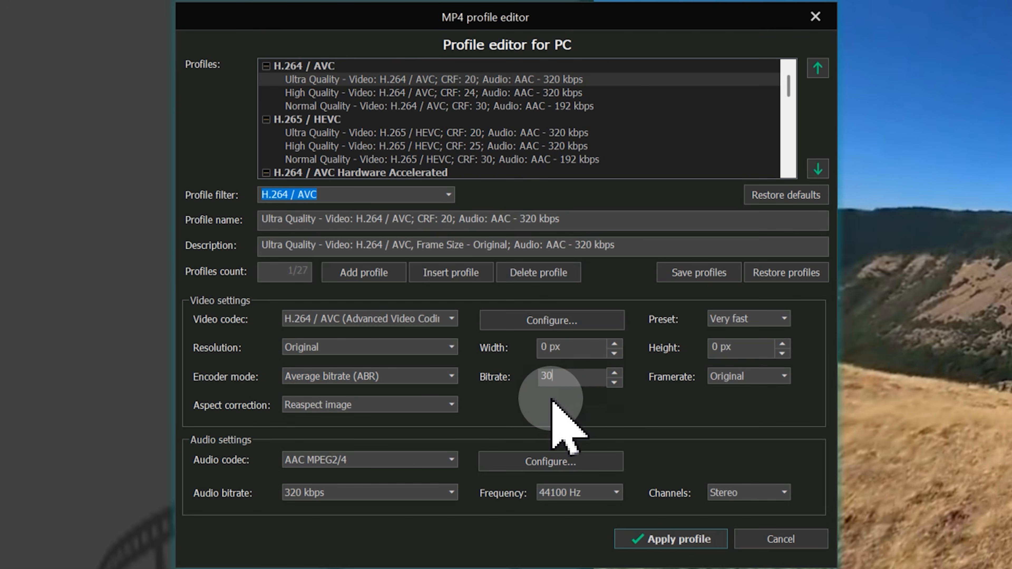
{"action": "type", "text": "00"}
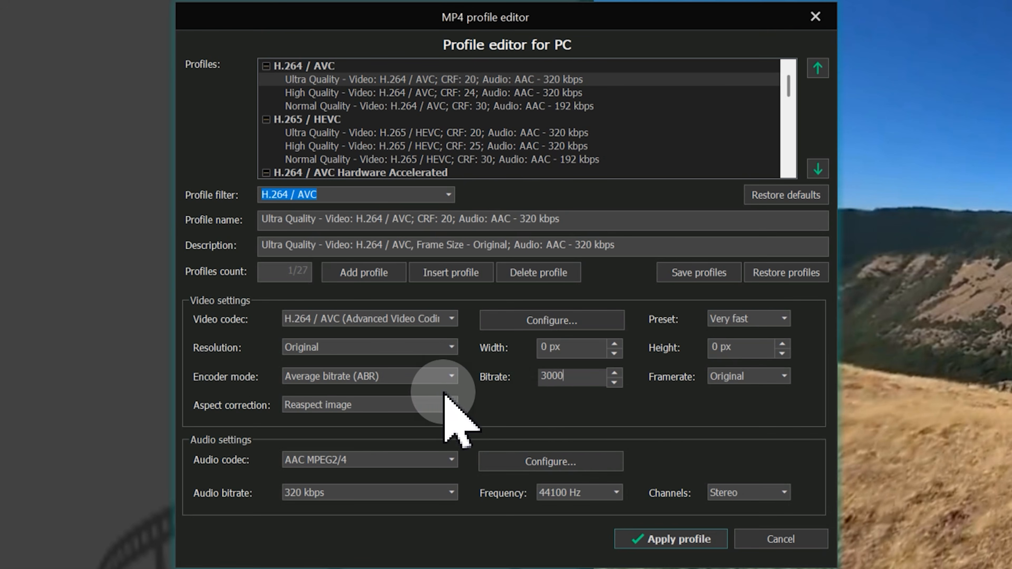
{"action": "left_click", "coordinate": [452, 377]}
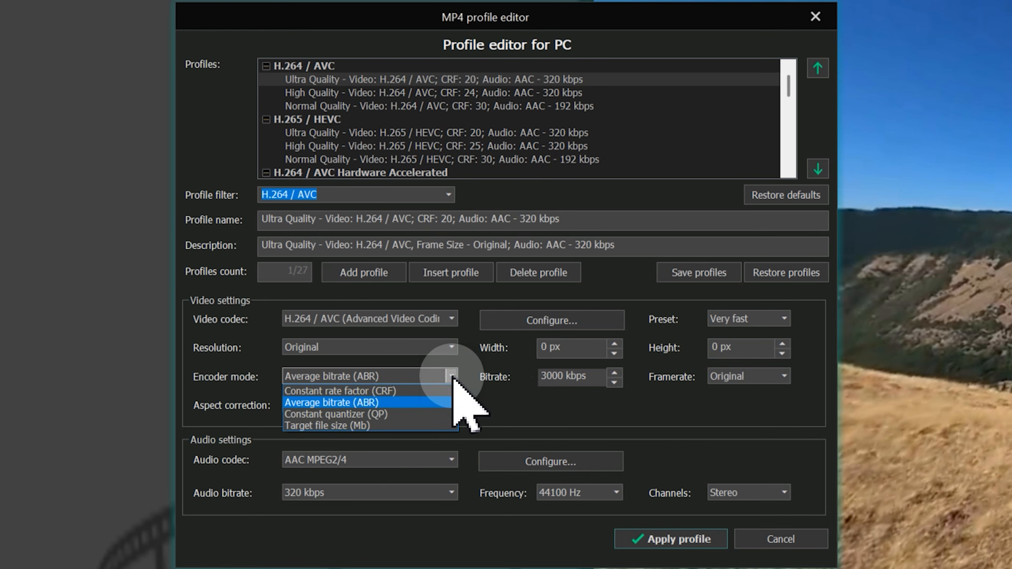
{"action": "left_click", "coordinate": [374, 415]}
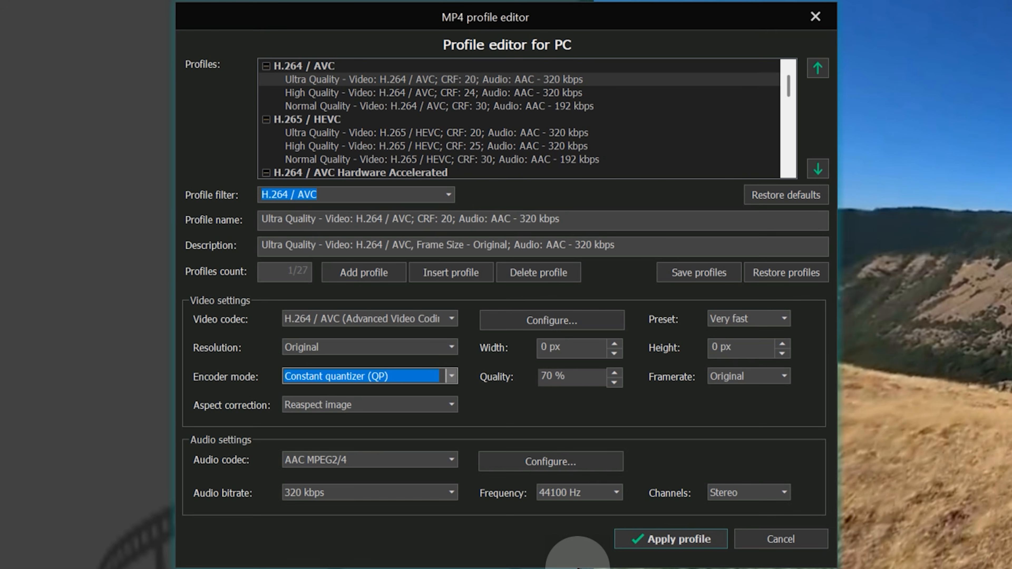
Step: Set the encoder mode to Target file size (Mb) with a file size of 3000 Mb
{"action": "left_click", "coordinate": [451, 376]}
{"action": "left_click", "coordinate": [381, 426]}
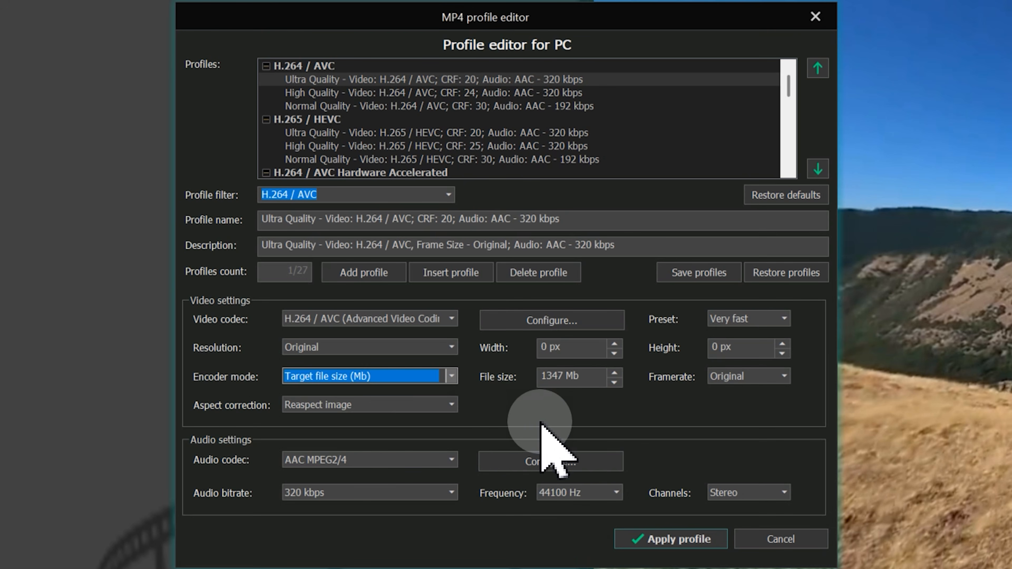
{"action": "left_click", "coordinate": [598, 376]}
{"action": "key", "text": "ctrl+a"}
{"action": "type", "text": "3000"}
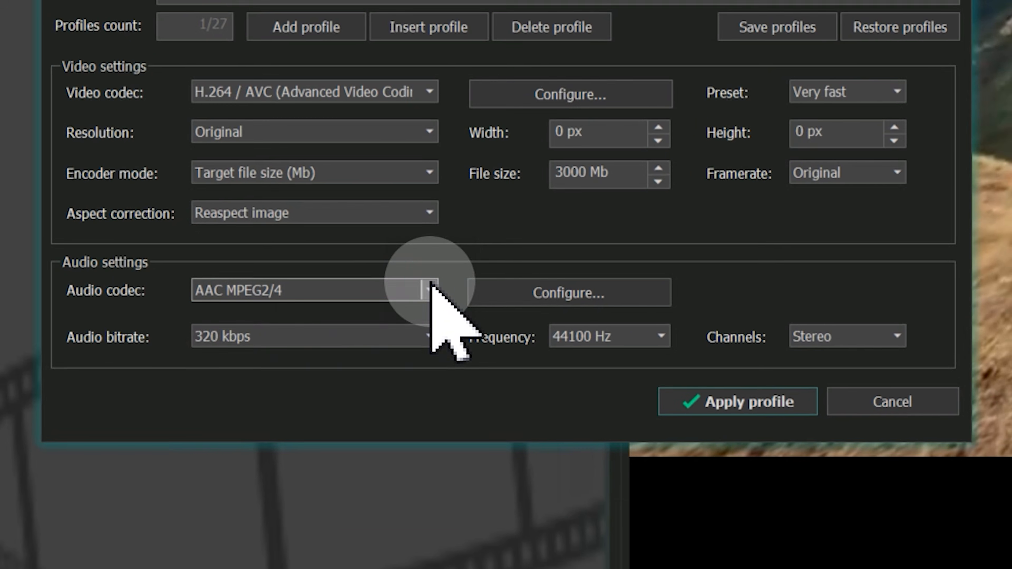
Step: Set the audio codec to AAC MPEG2/4 and the audio bitrate to 320 kbps
{"action": "left_click", "coordinate": [451, 460]}
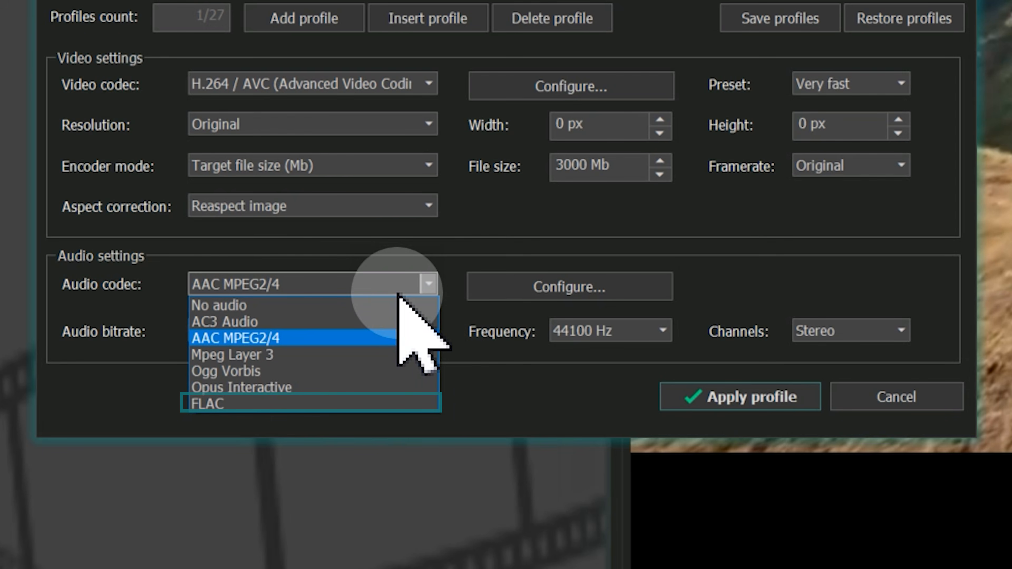
{"action": "left_click", "coordinate": [285, 338]}
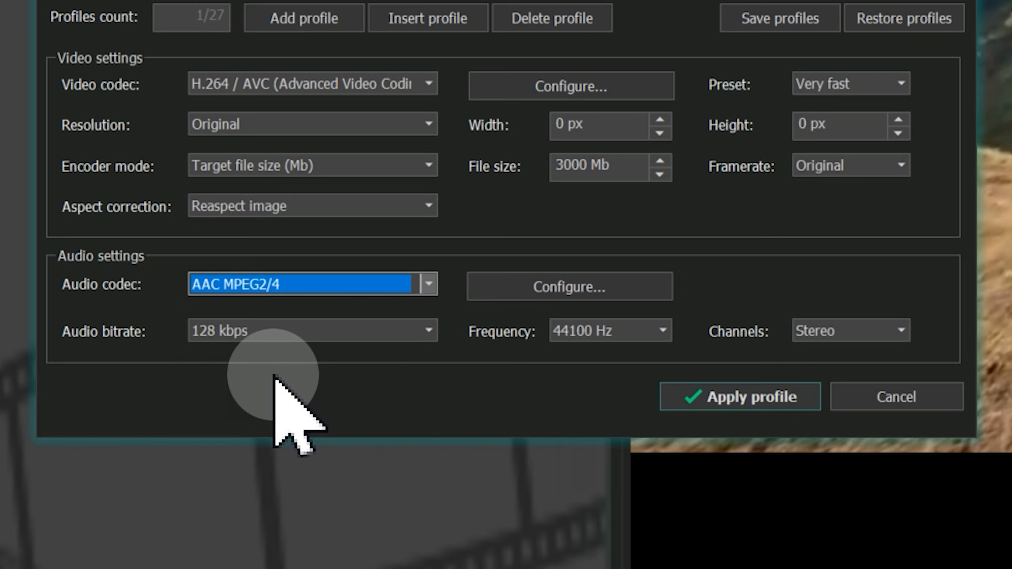
{"action": "left_click", "coordinate": [325, 337]}
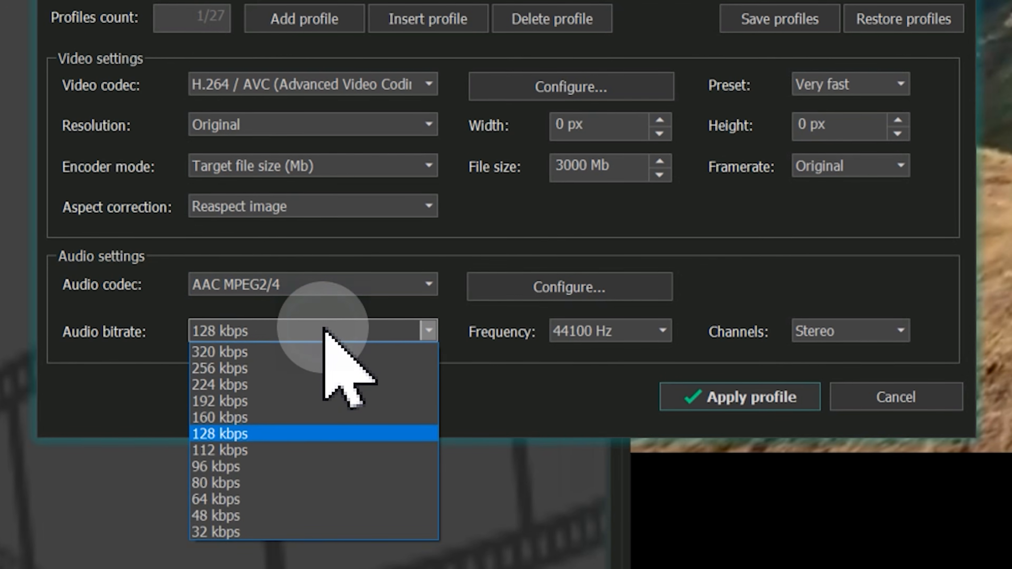
{"action": "left_click", "coordinate": [286, 352]}
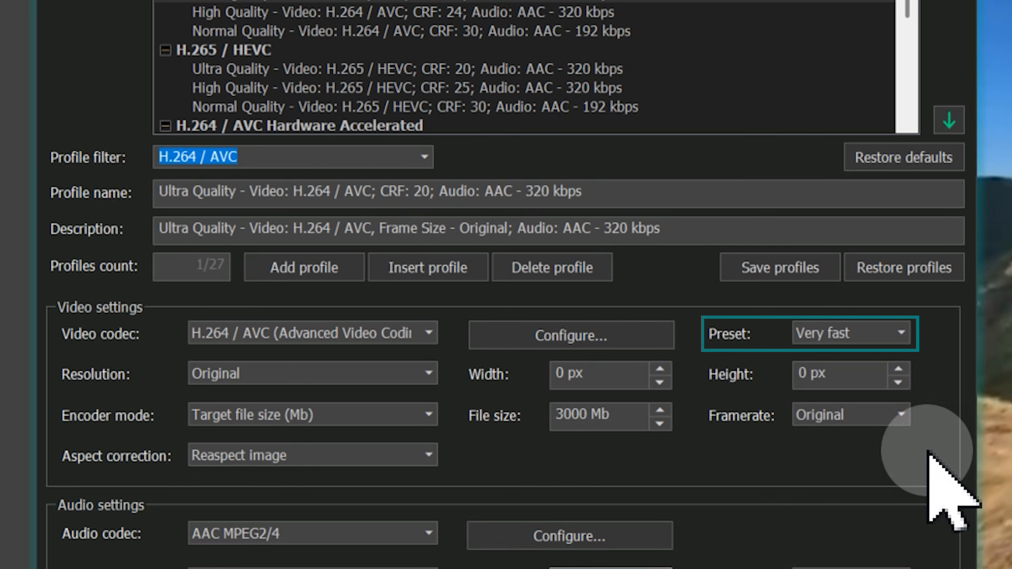
Step: Set the video encoding preset to Super fast
{"action": "left_click", "coordinate": [903, 333]}
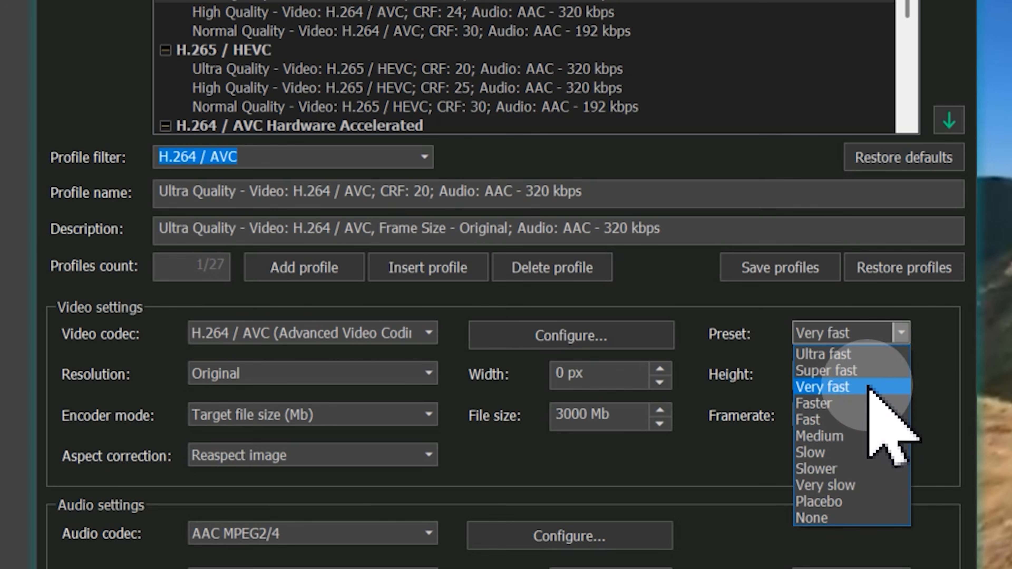
{"action": "left_click", "coordinate": [862, 371]}
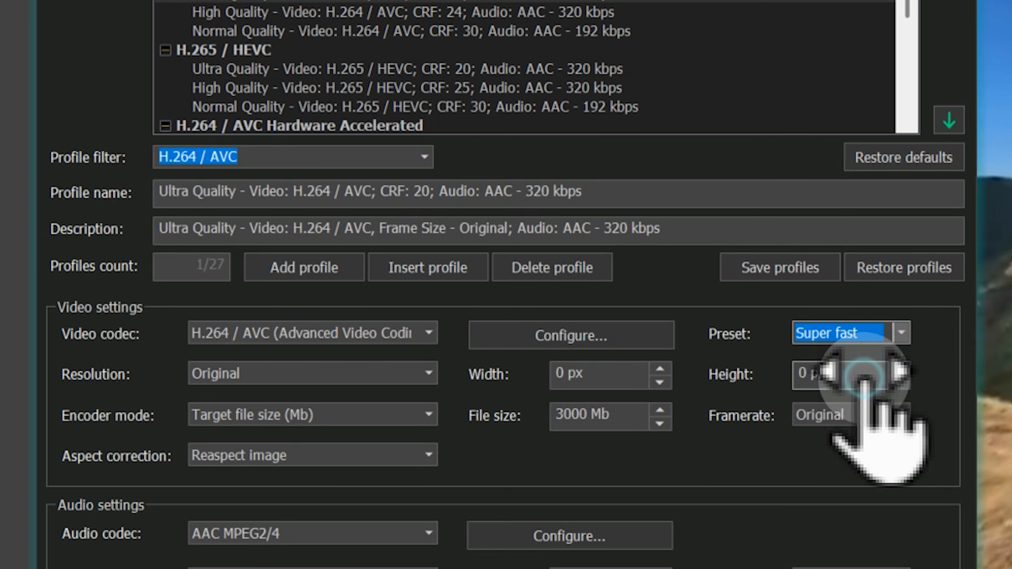
Step: Set the H.264 video codec's hardware acceleration to NVidia HW codec
{"action": "left_click", "coordinate": [636, 339]}
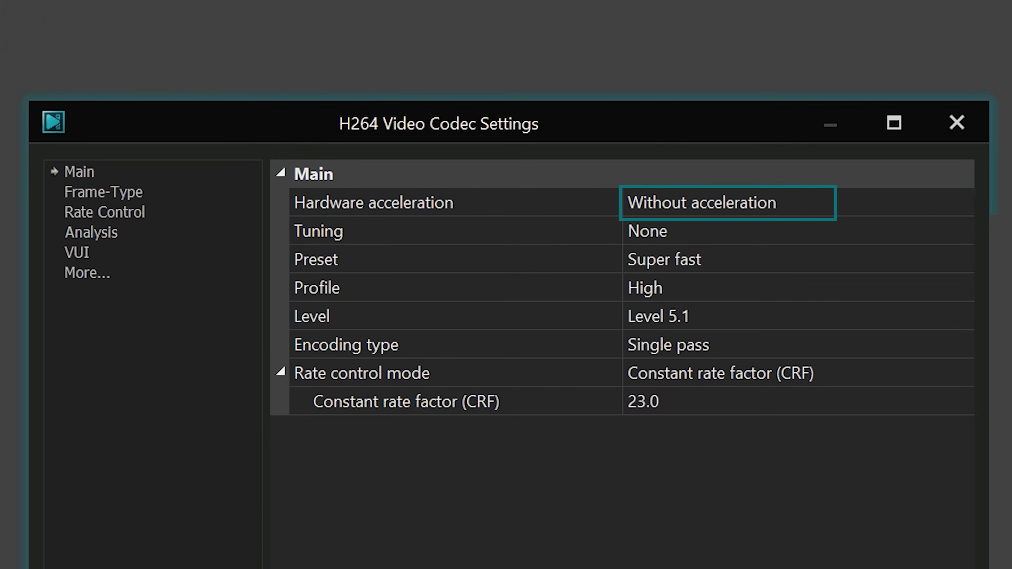
{"action": "left_click", "coordinate": [961, 202]}
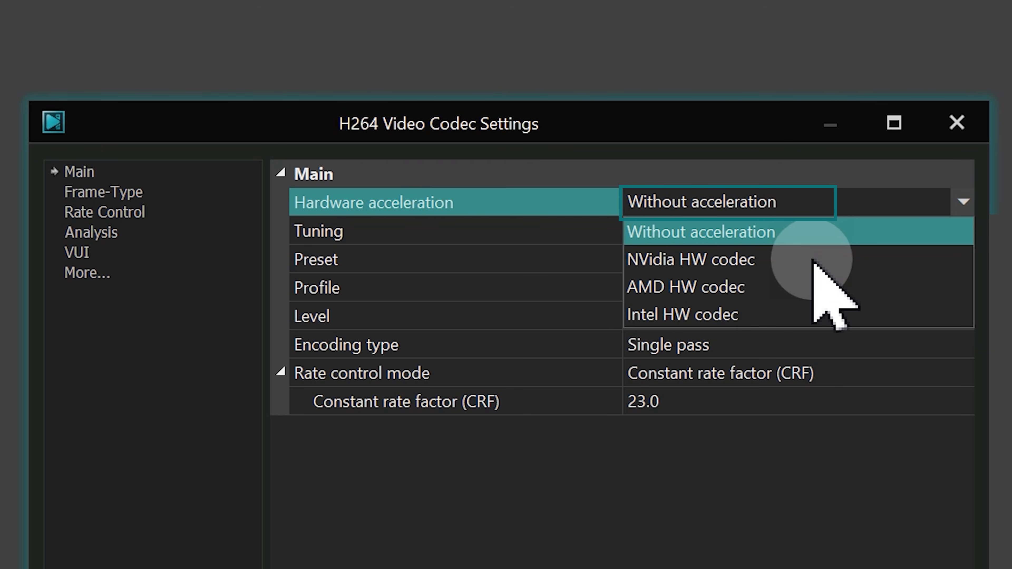
{"action": "left_click", "coordinate": [819, 267]}
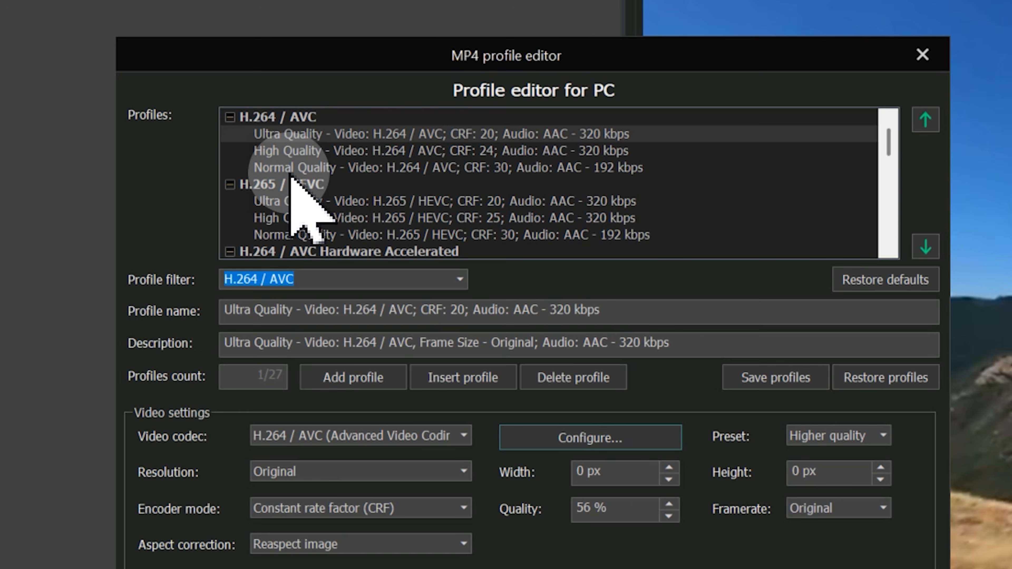
Step: Set the filter, name and description of the High Quality XviD MPEG4 profile to "VSDC", and save and apply the profile
{"action": "left_click_drag", "start_coordinate": [893, 147], "coordinate": [889, 183]}
{"action": "left_click_drag", "start_coordinate": [823, 192], "coordinate": [889, 201]}
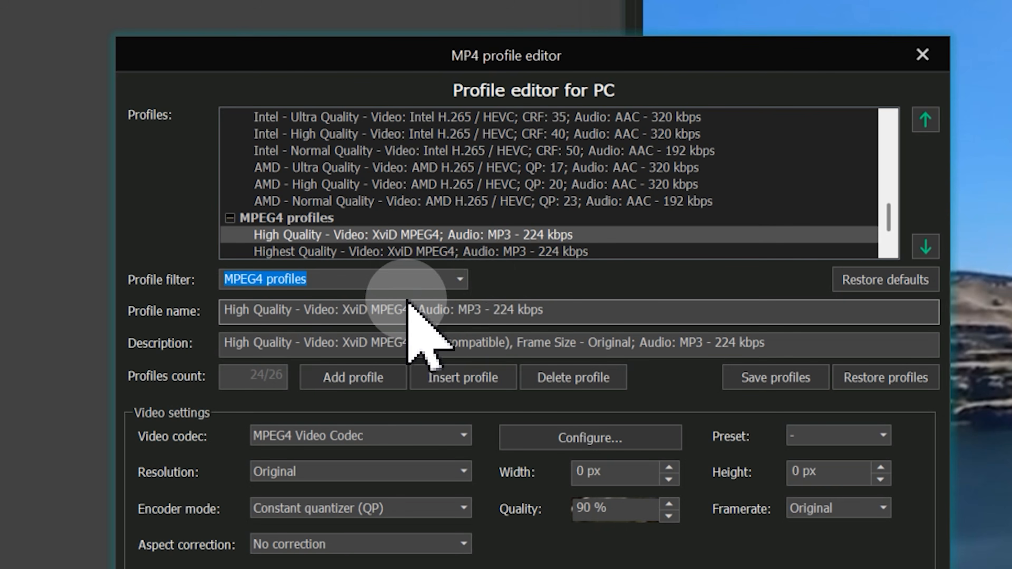
{"action": "left_click_drag", "start_coordinate": [375, 281], "coordinate": [246, 281]}
{"action": "type", "text": "VSDC"}
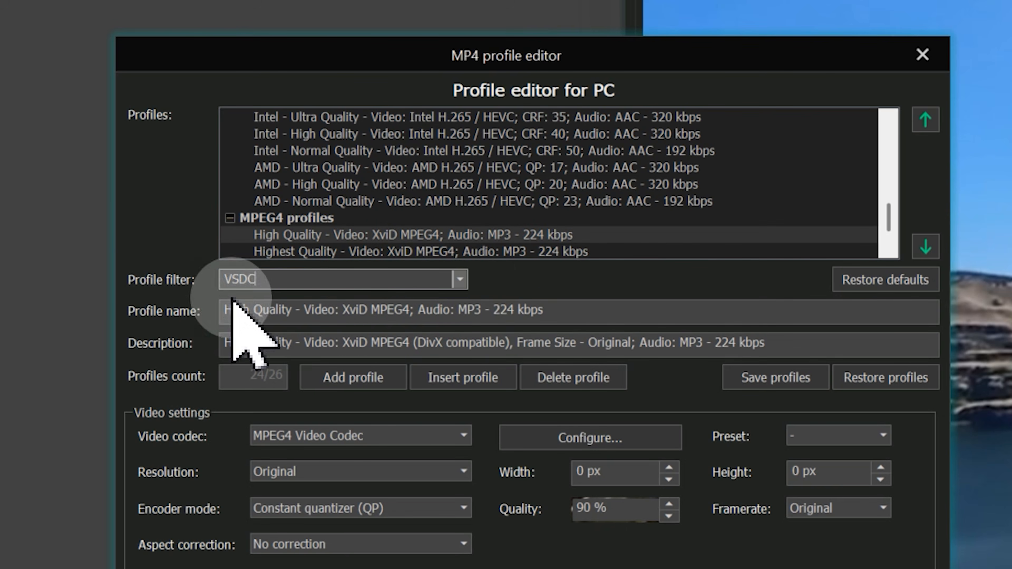
{"action": "left_click_drag", "start_coordinate": [580, 317], "coordinate": [207, 317]}
{"action": "type", "text": "VSDC"}
{"action": "left_click_drag", "start_coordinate": [789, 347], "coordinate": [177, 329]}
{"action": "type", "text": "VSDC"}
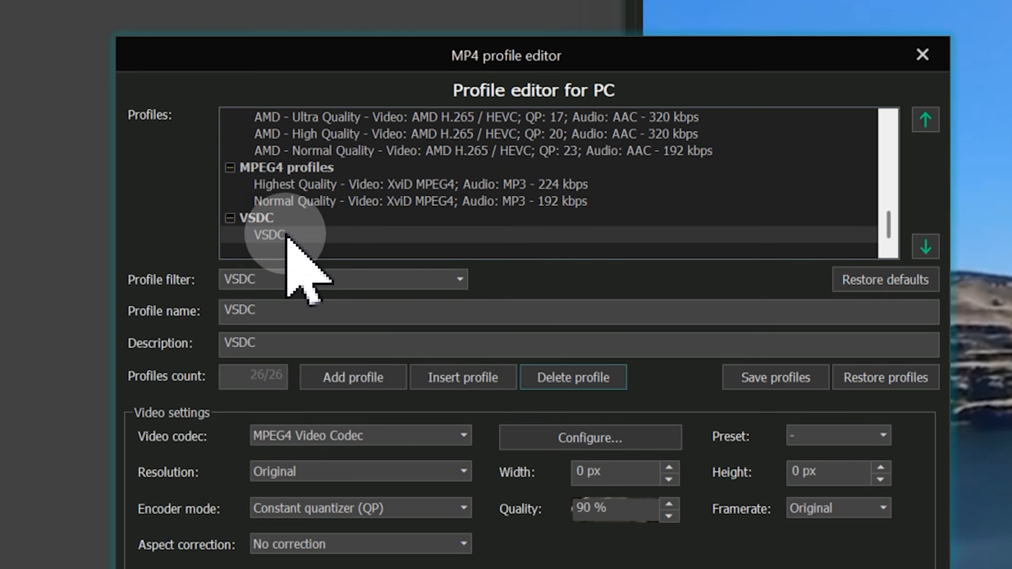
{"action": "left_click", "coordinate": [765, 379]}
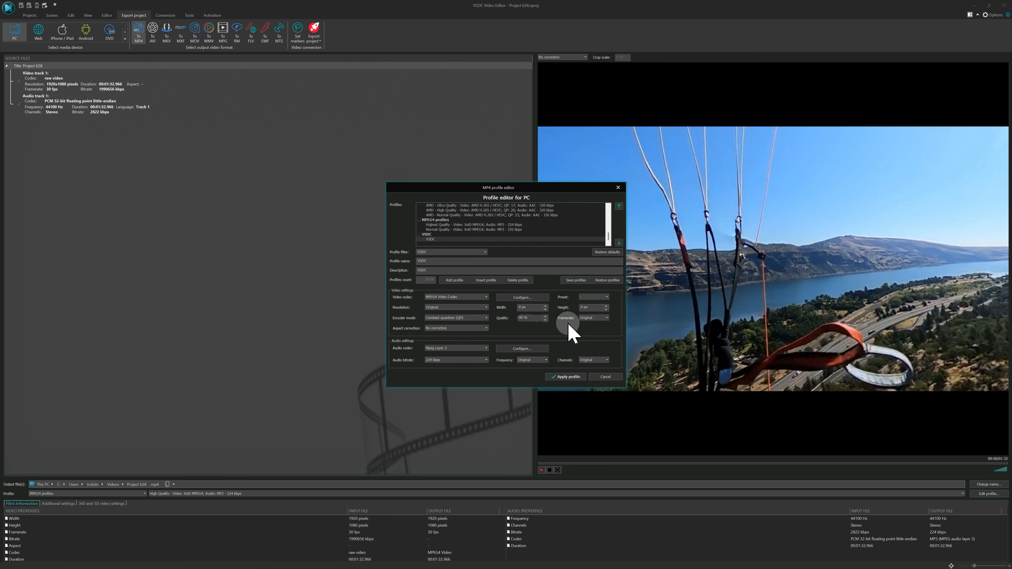
{"action": "left_click", "coordinate": [568, 377]}
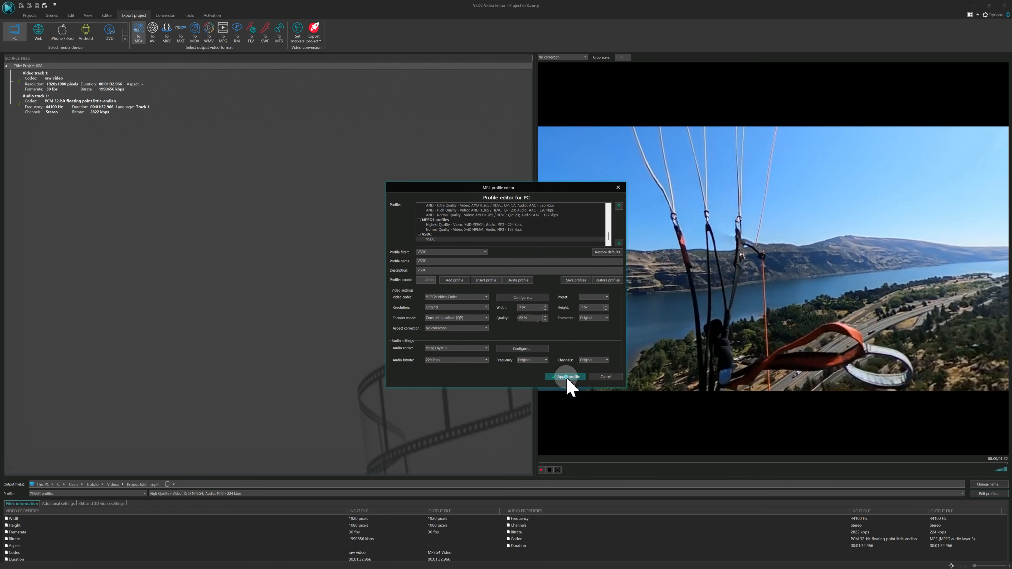
Step: Choose the VSDC profile group for the output file and open its list of profiles
{"action": "left_click", "coordinate": [144, 493]}
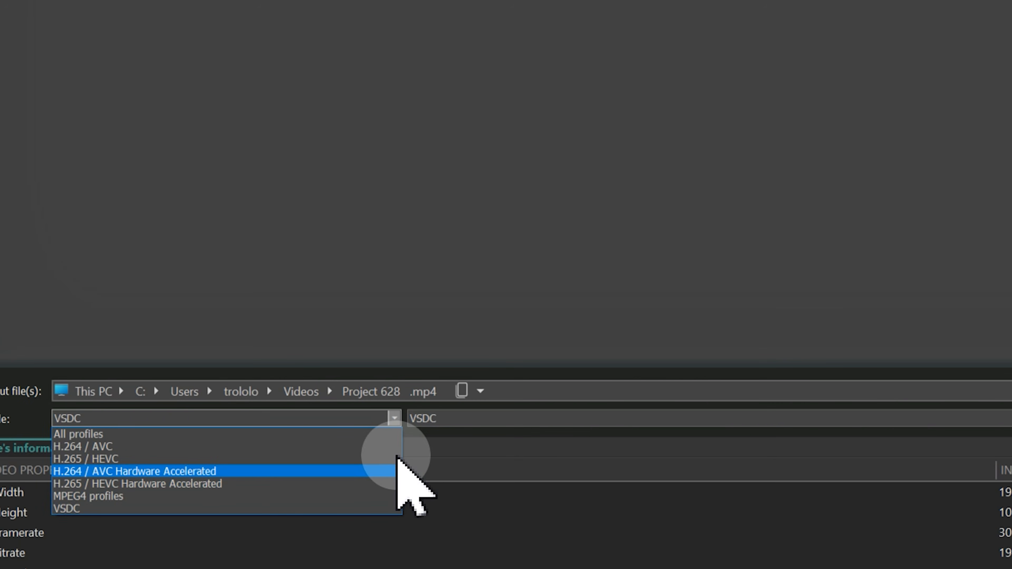
{"action": "left_click", "coordinate": [457, 418]}
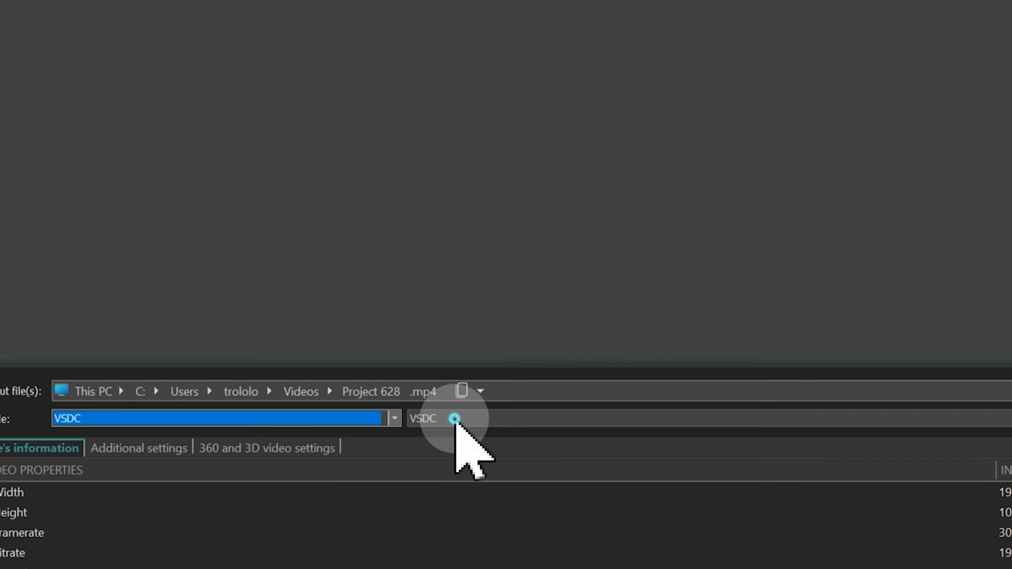
{"action": "left_click", "coordinate": [506, 417]}
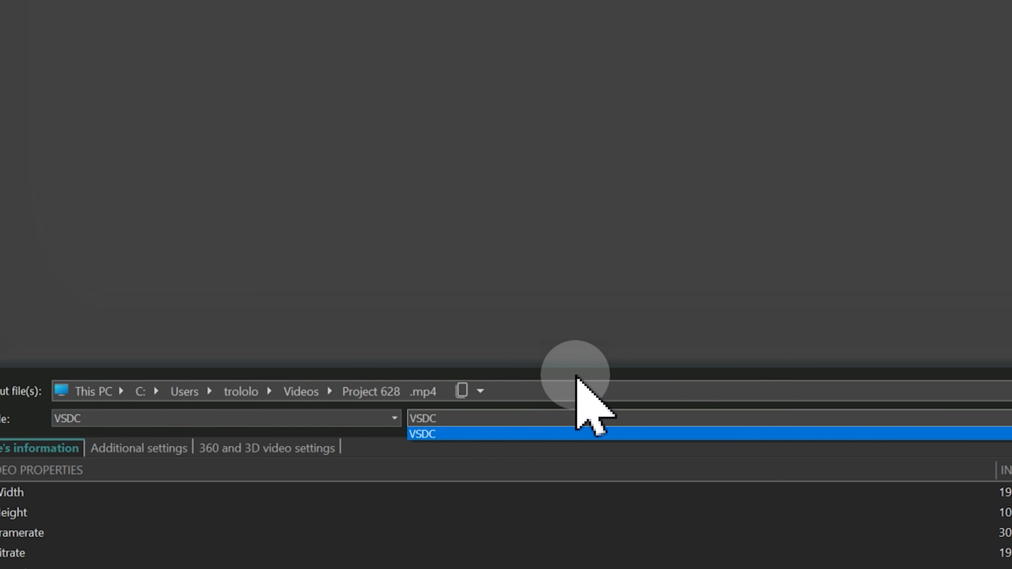